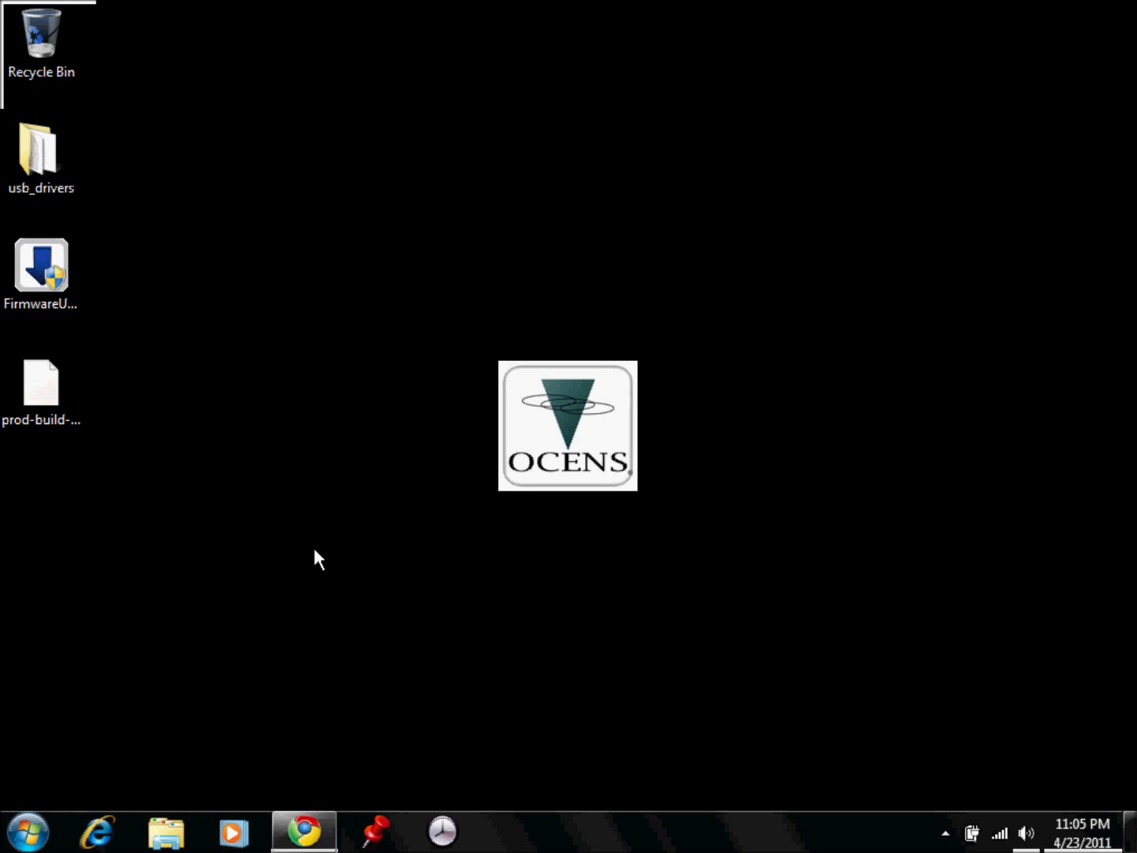
- Look over the Inmarsat IsatPhone Pro support page in Chrome, then return to the desktop
left_click(308, 814)
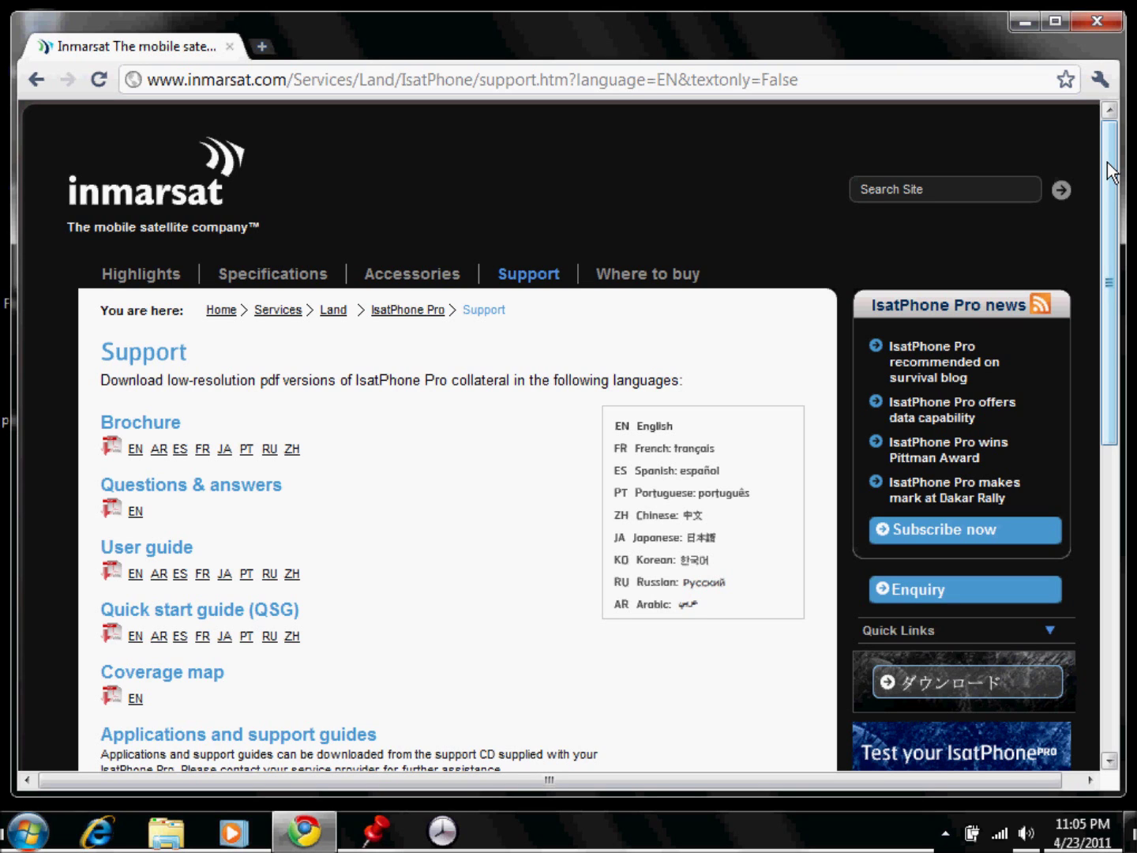
left_click_drag(1110, 170, 1134, 341)
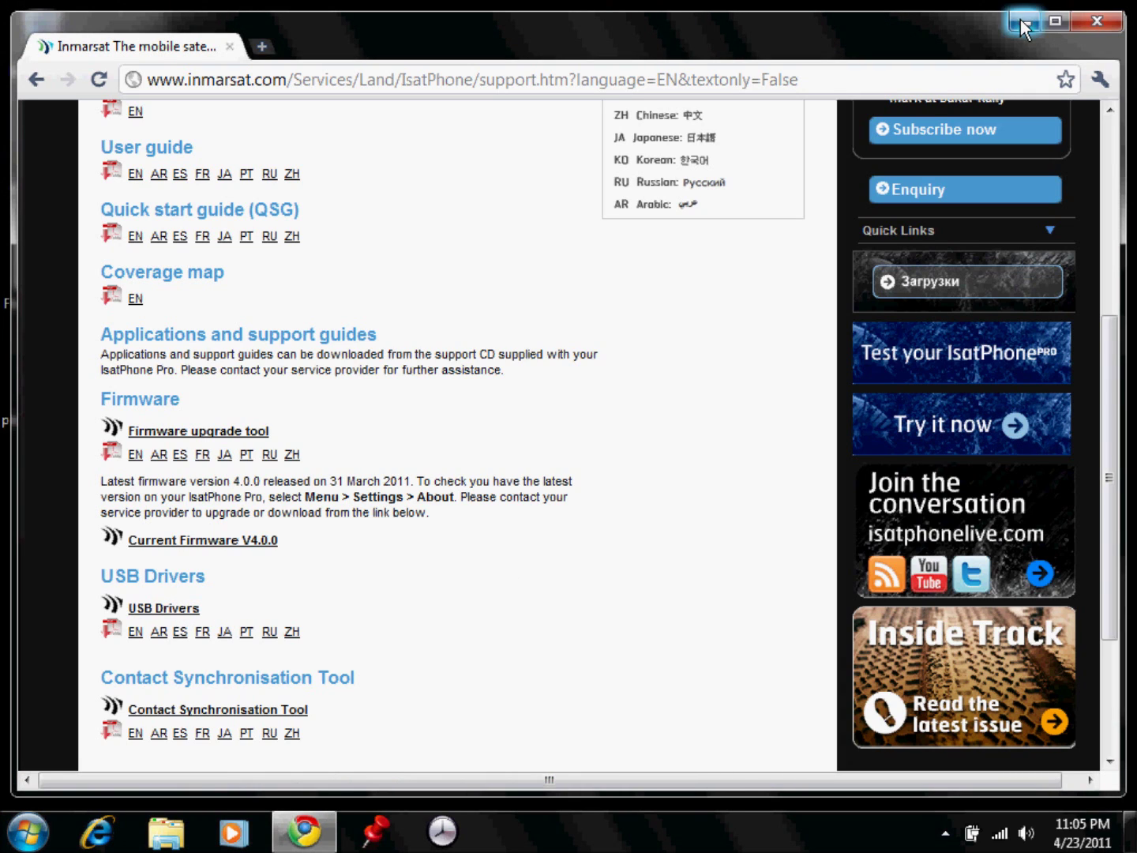
left_click(1022, 22)
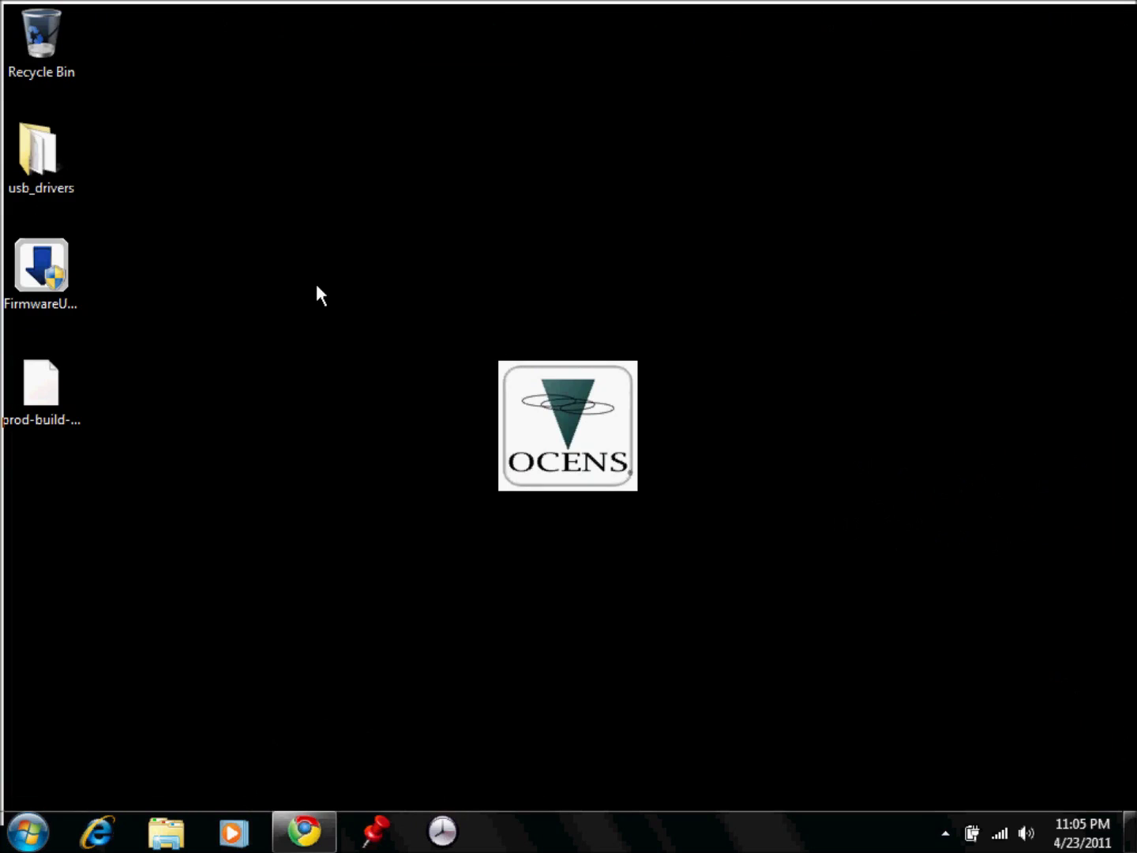
- Run Setup from the usb_drivers folder and start installing the IsatPhone Pro USB drivers
double_click(46, 150)
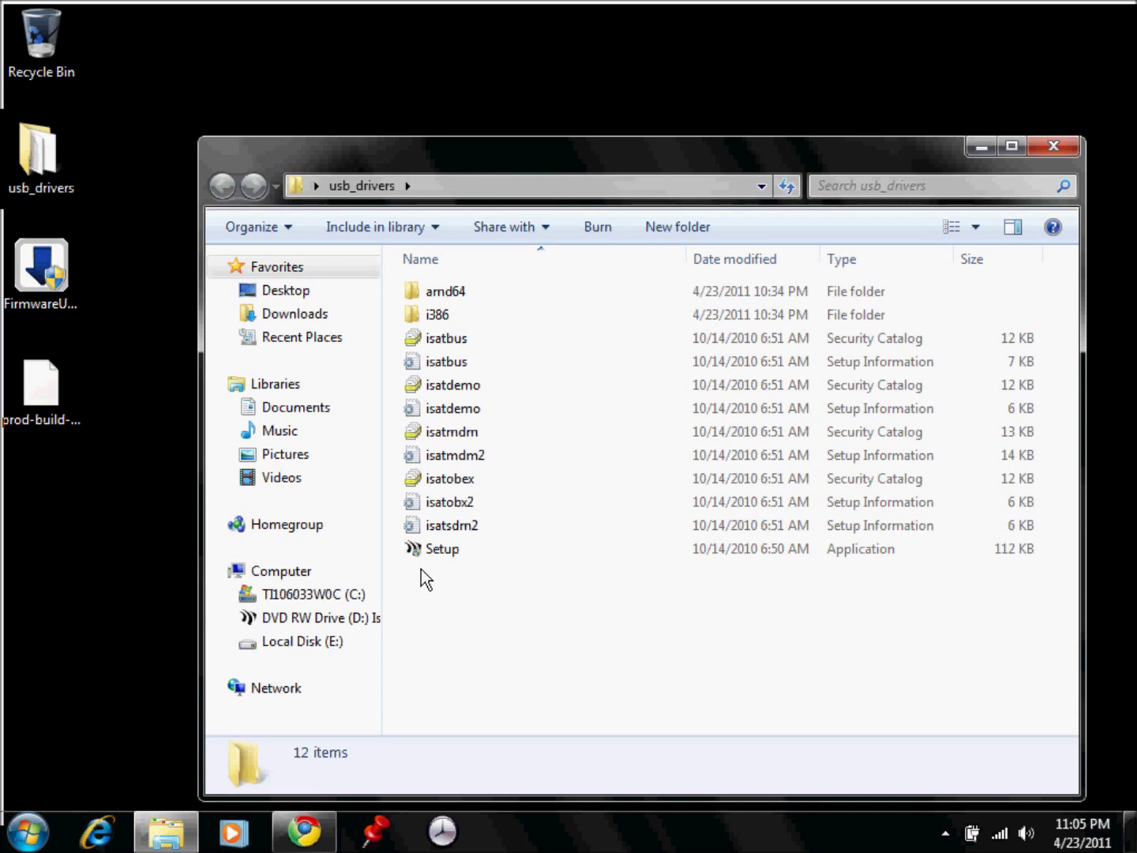
double_click(450, 550)
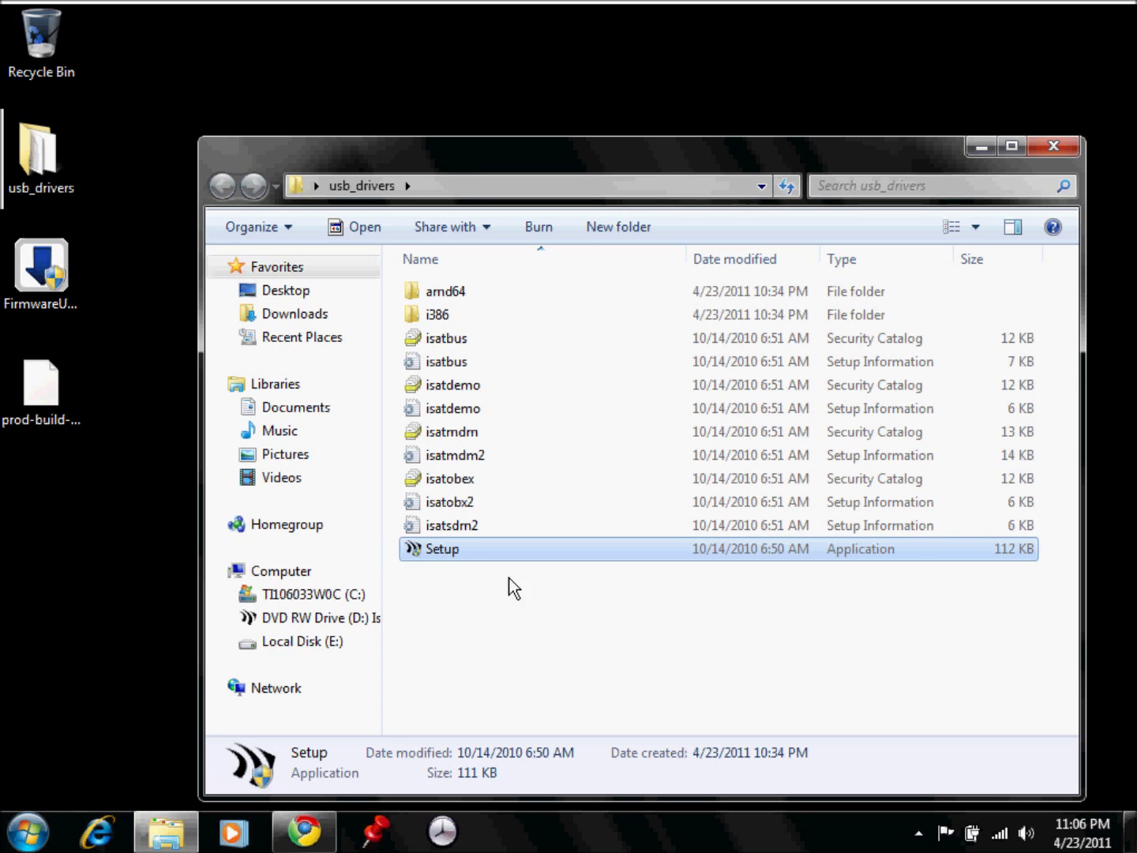
double_click(484, 551)
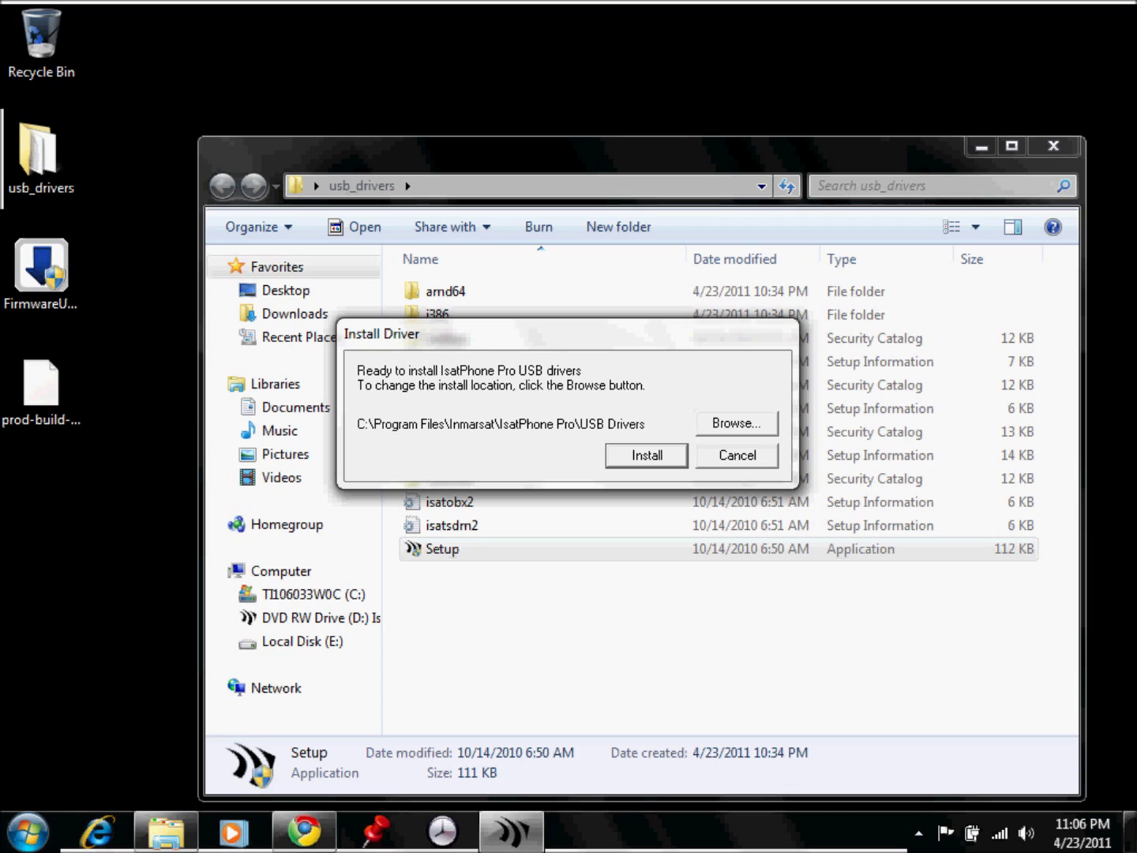
key("Return")
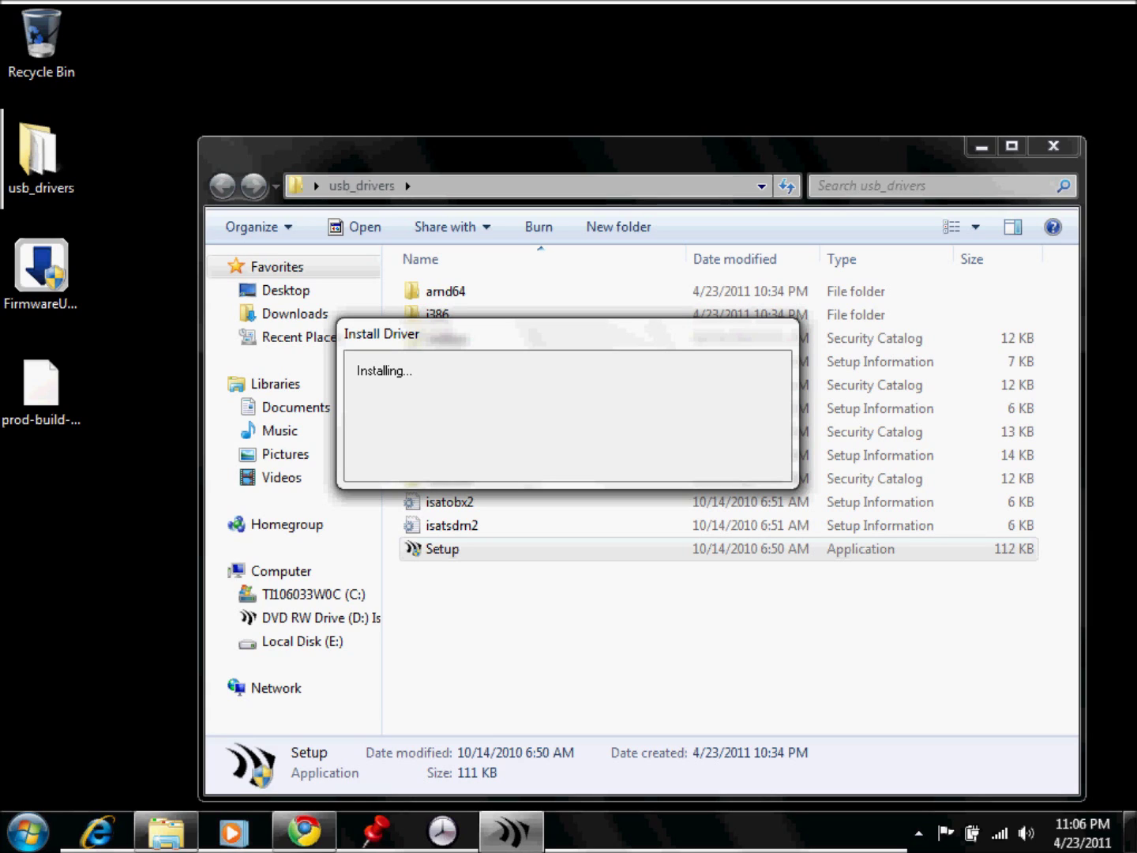
left_click(413, 549)
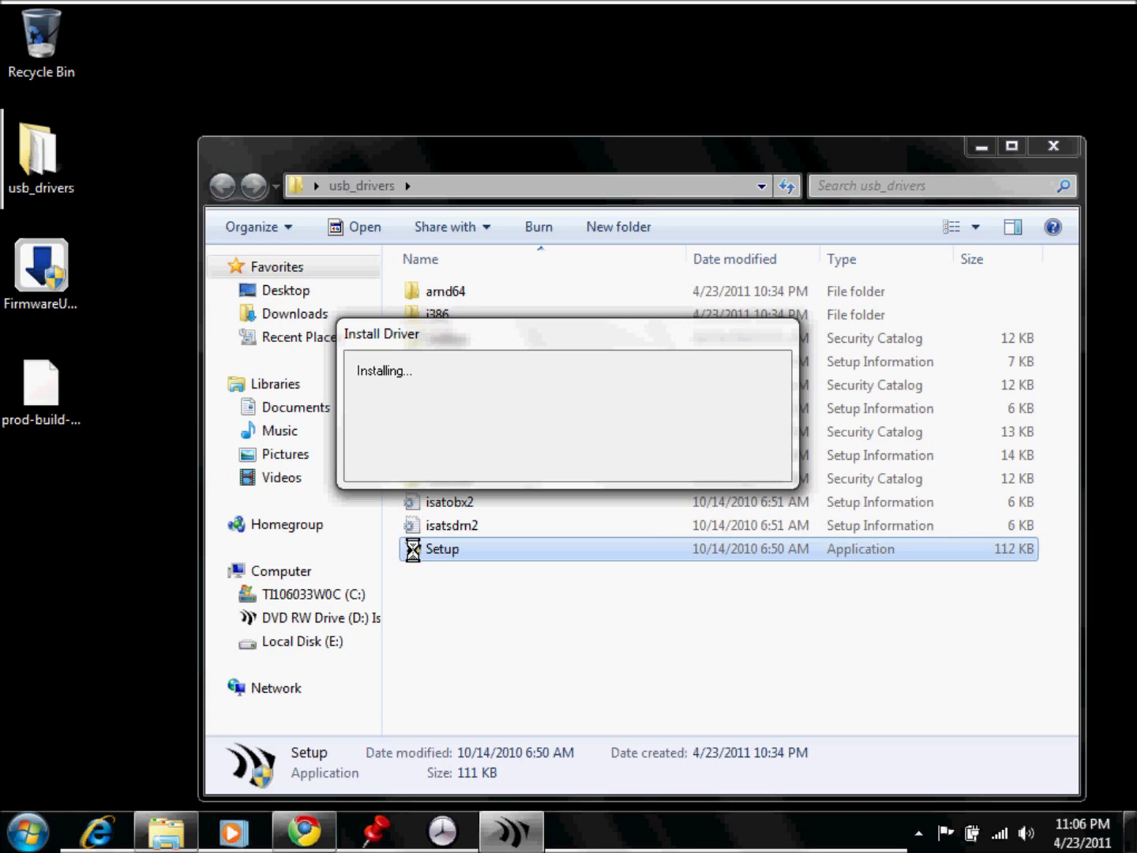
- Highlight the Current Firmware V4.0.0 link on the Inmarsat support page, then hide Chrome
left_click(315, 839)
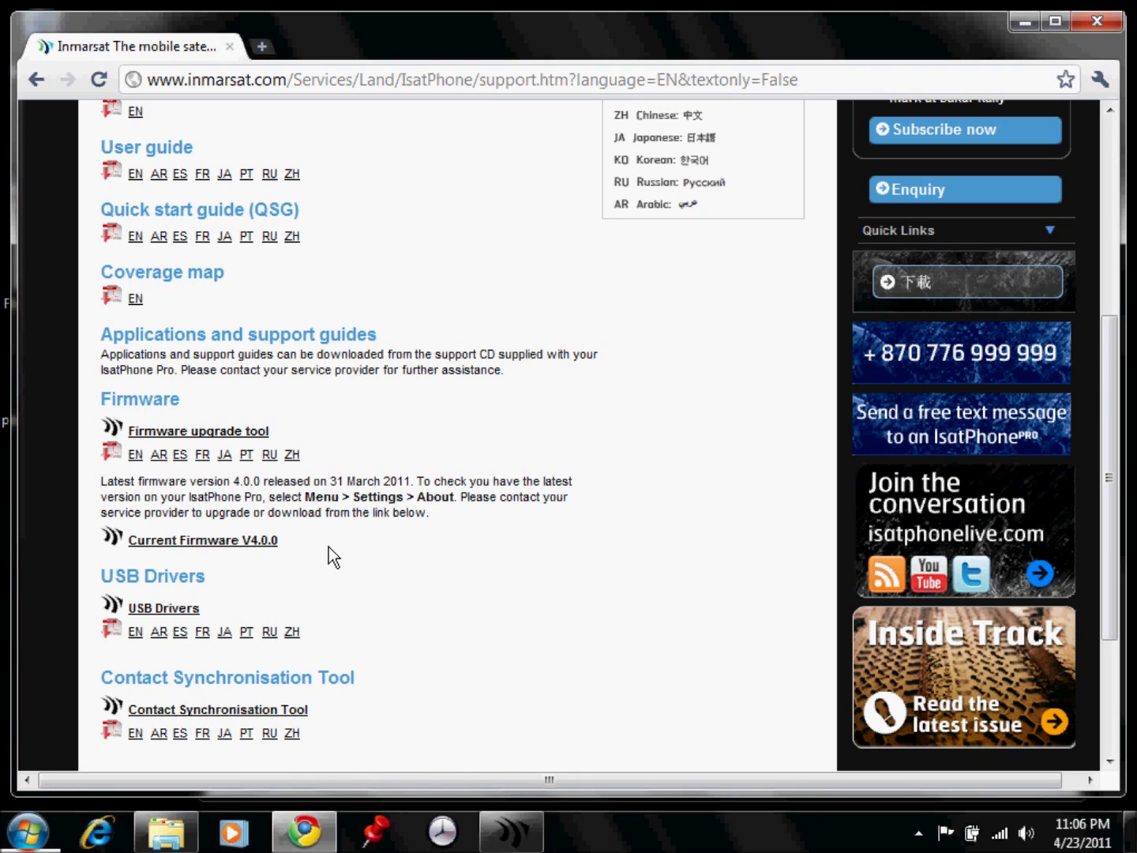
left_click_drag(331, 551, 126, 540)
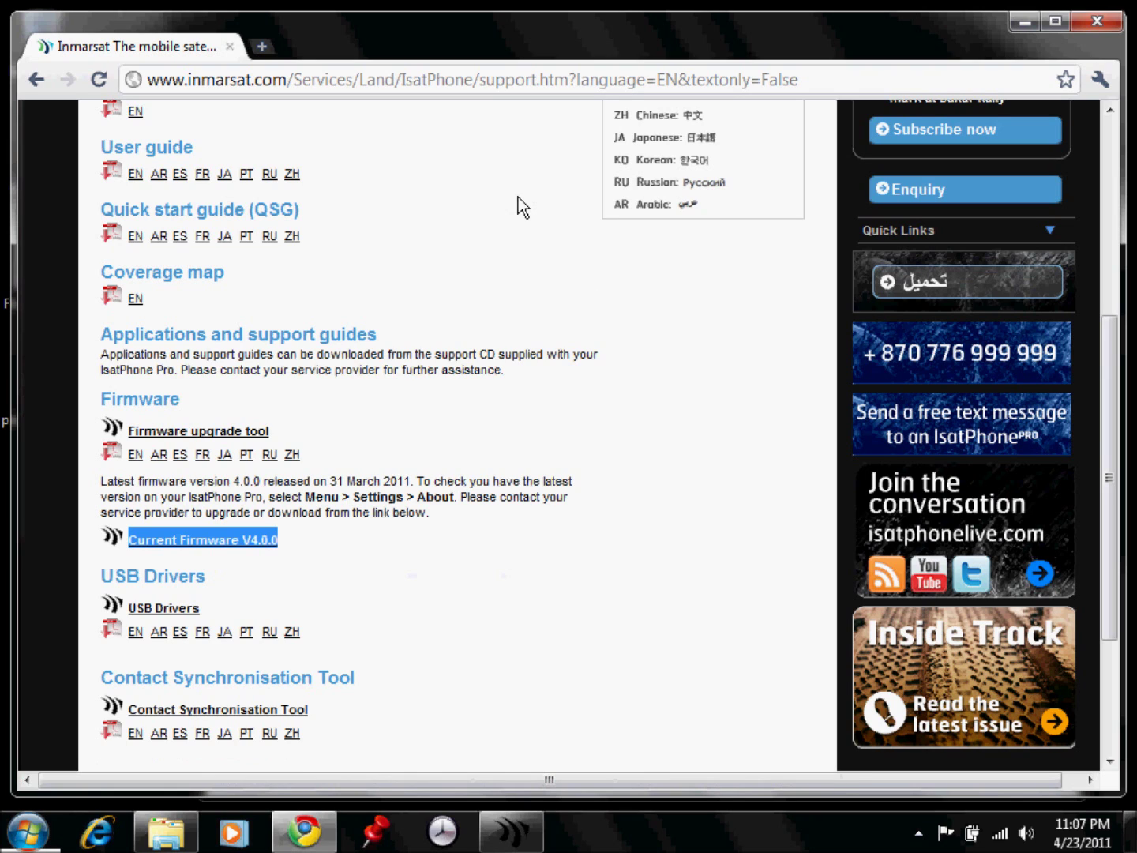
left_click(1025, 23)
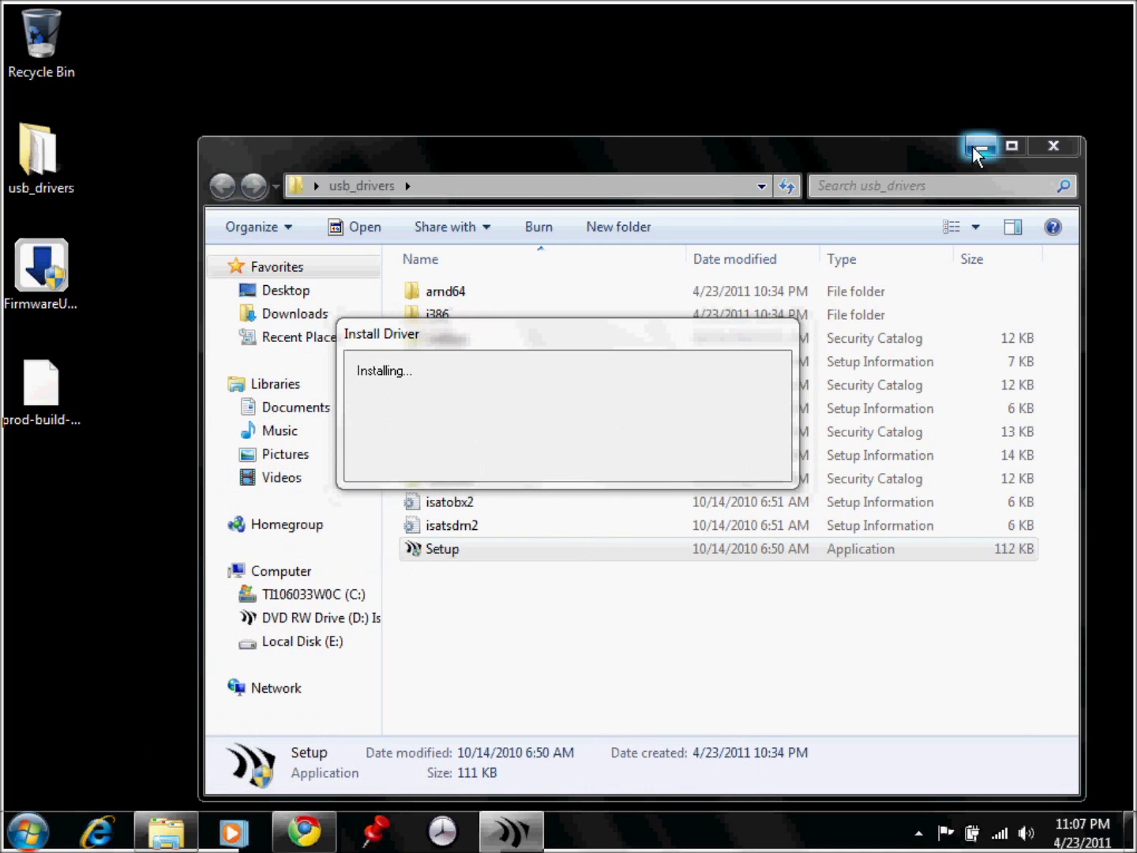
- Confirm the USB drivers installed successfully and select the FirmwareUpgradeTool icon on the desktop
left_click(972, 147)
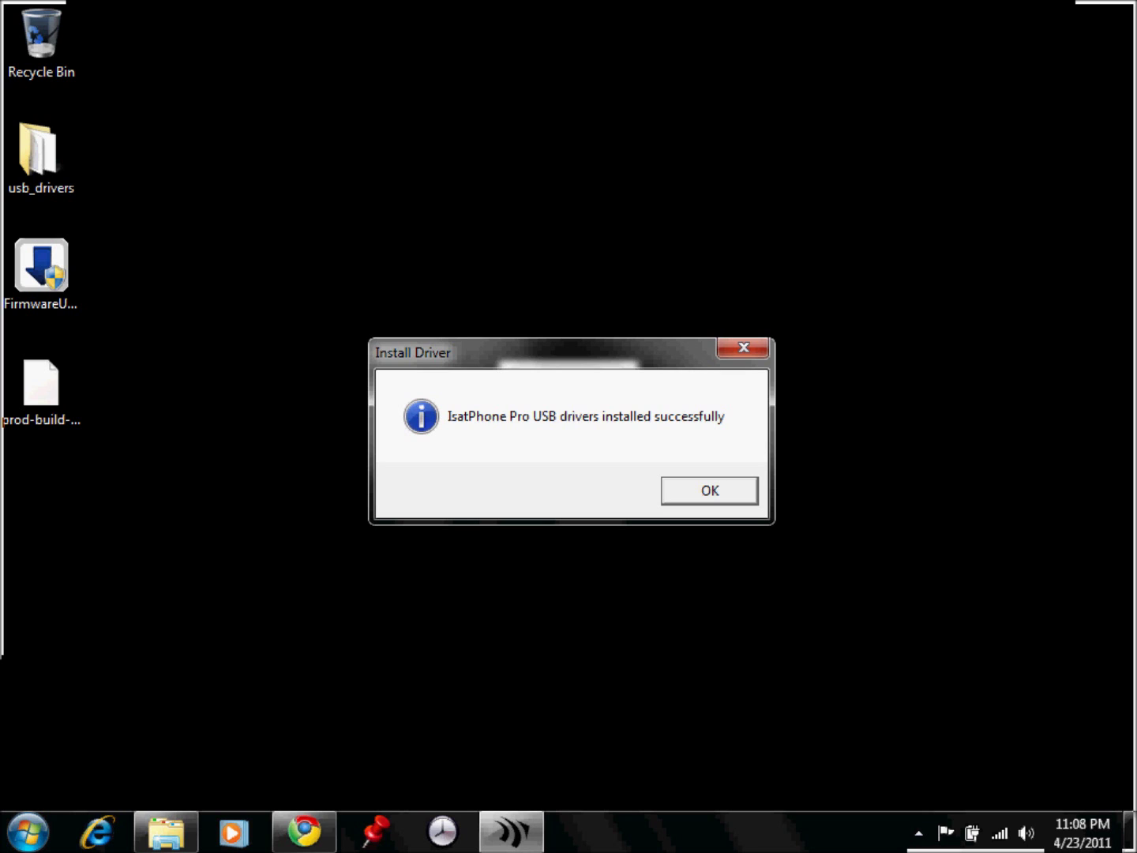
left_click(694, 496)
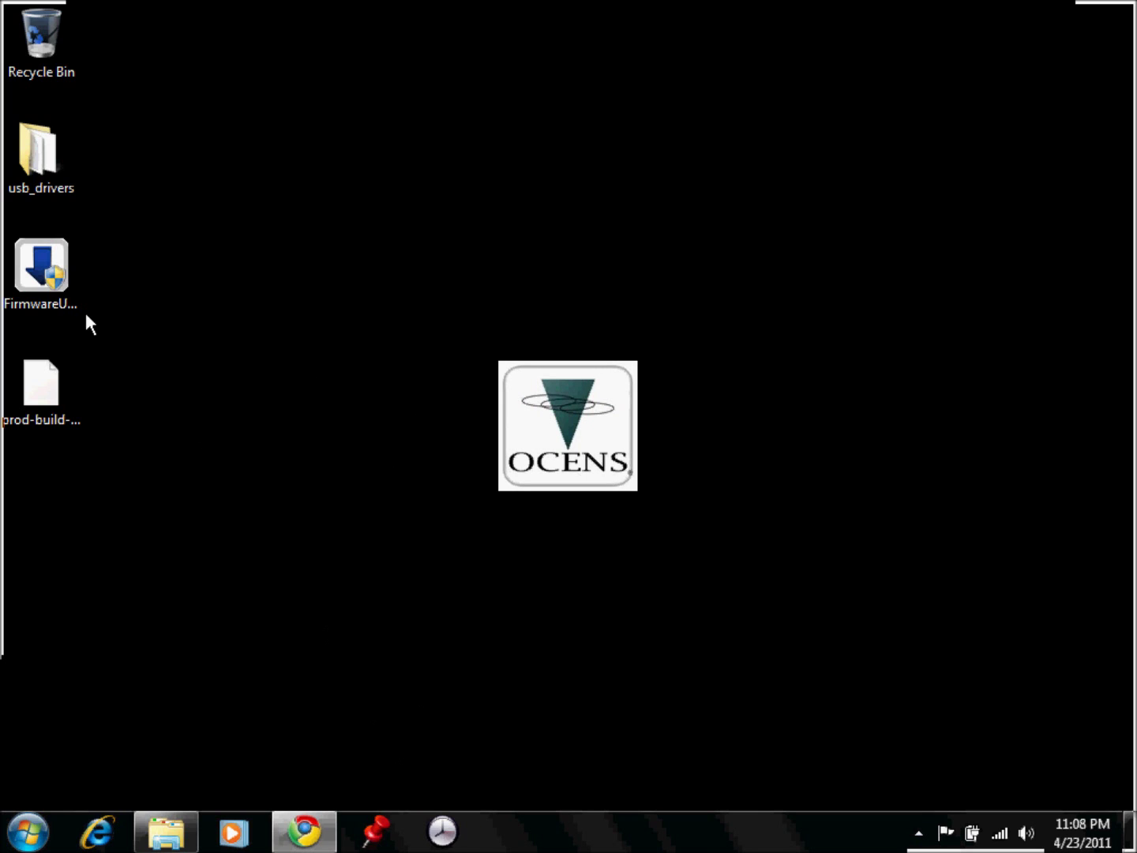
left_click(39, 278)
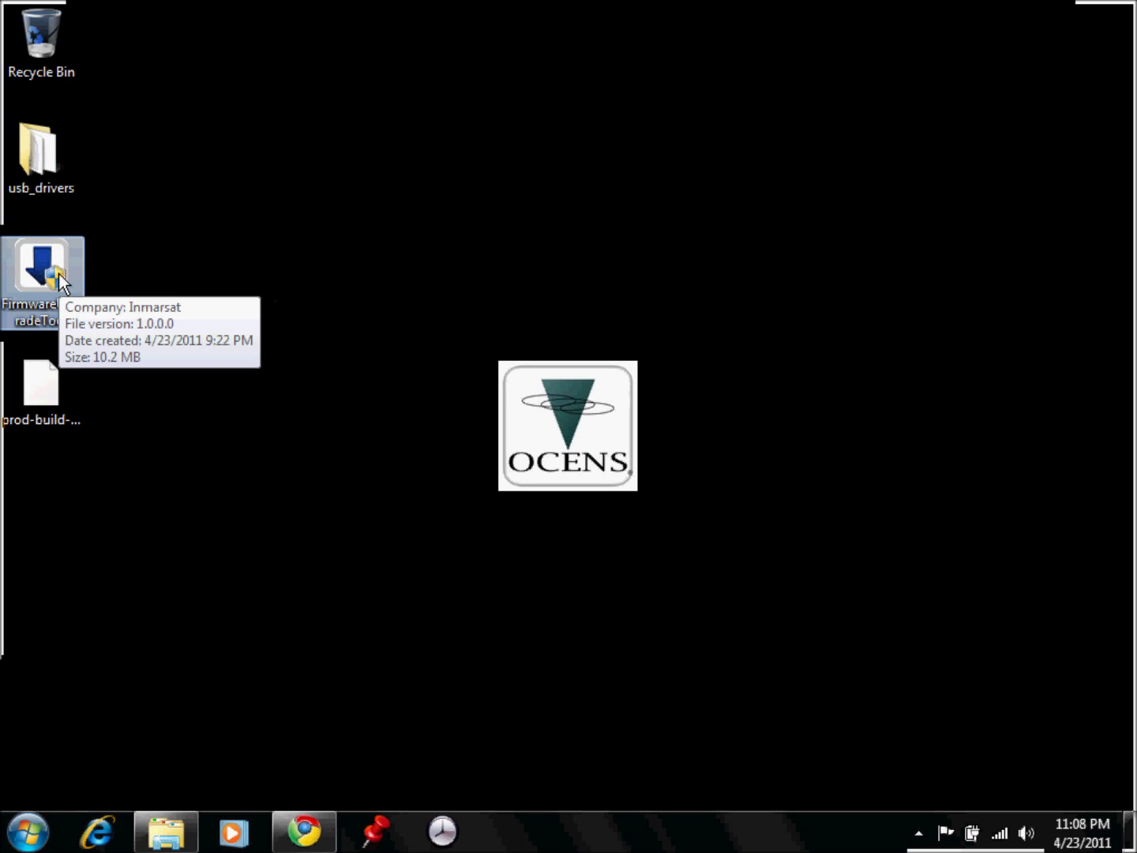
- Install FirmwareUpgradeTool in English to the default folder, accepting the licence, and launch it
left_click(67, 335)
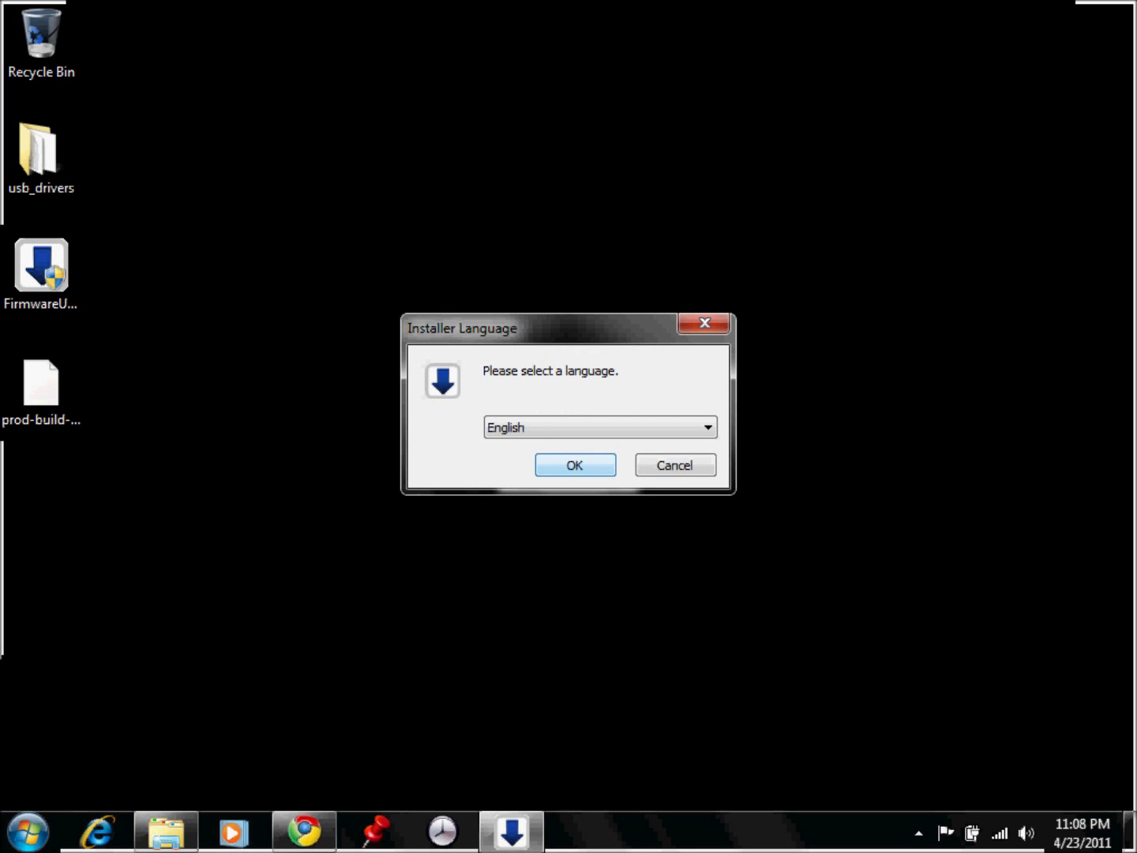
key("Return")
key("Return")
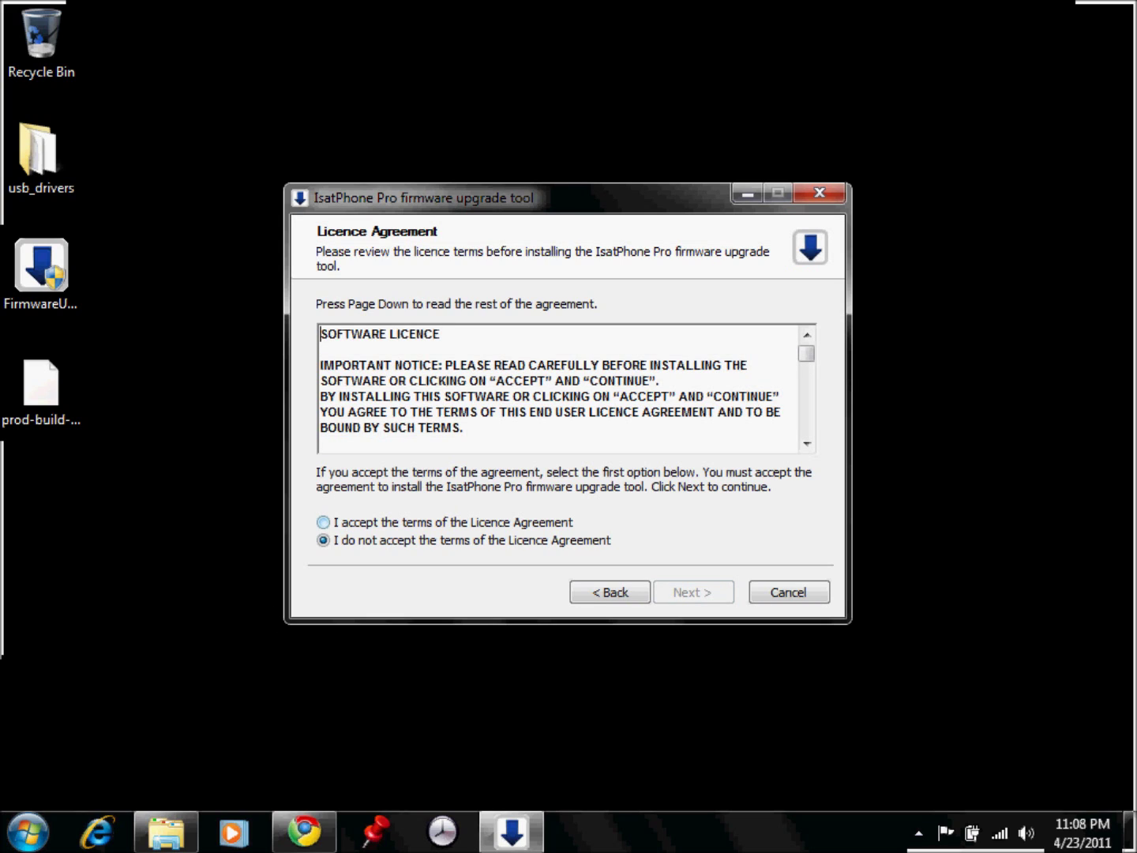
key("Up")
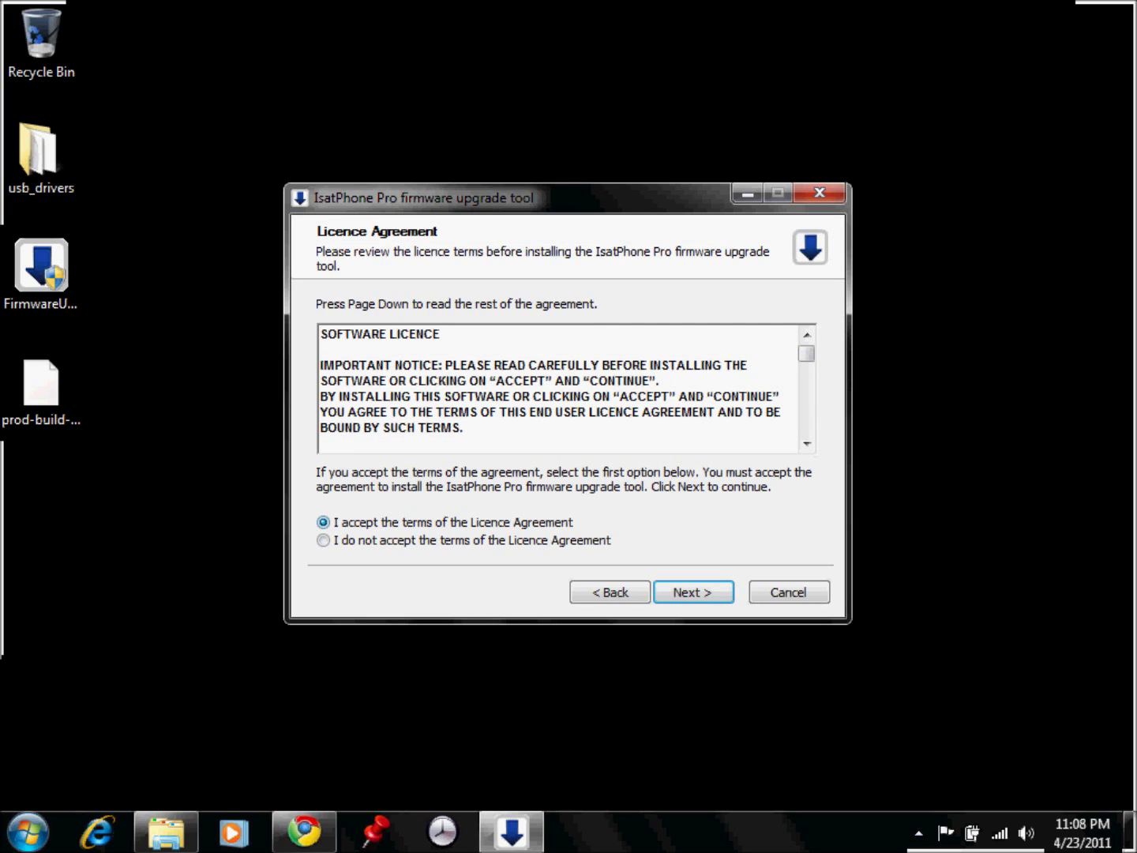
key("Return")
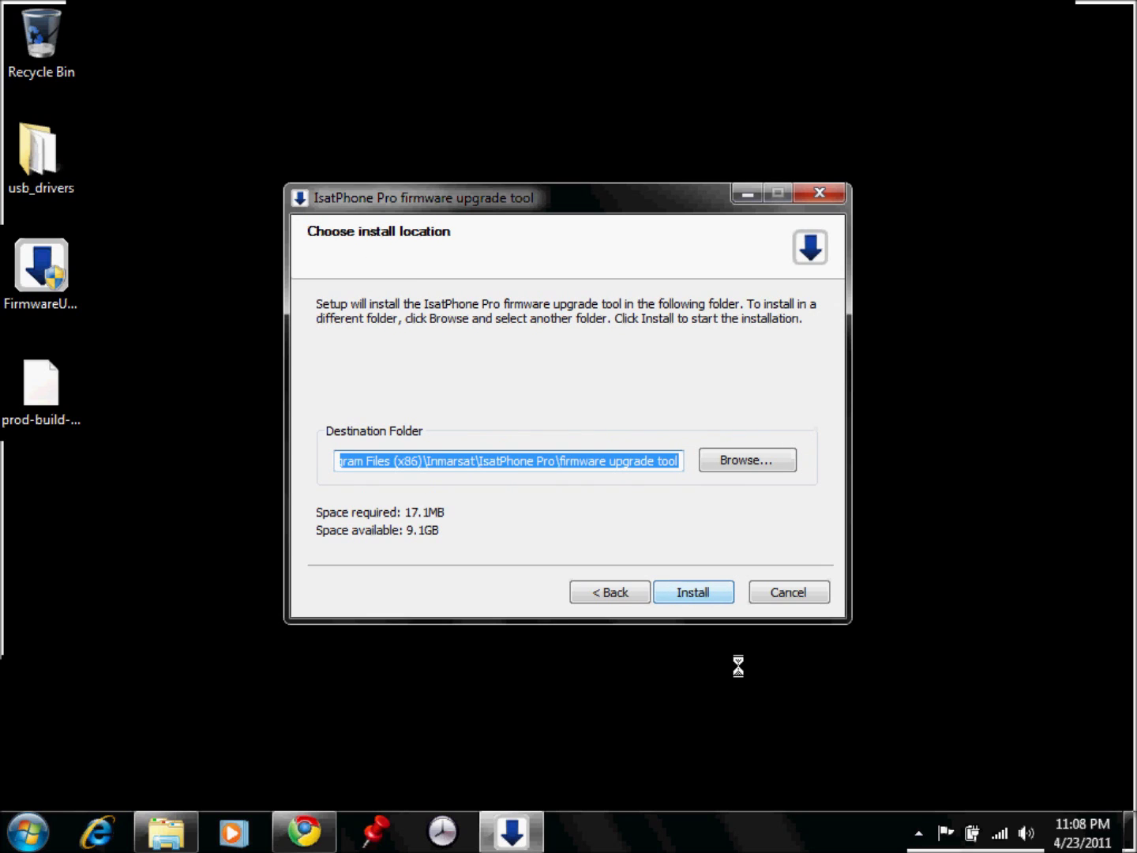
key("Return")
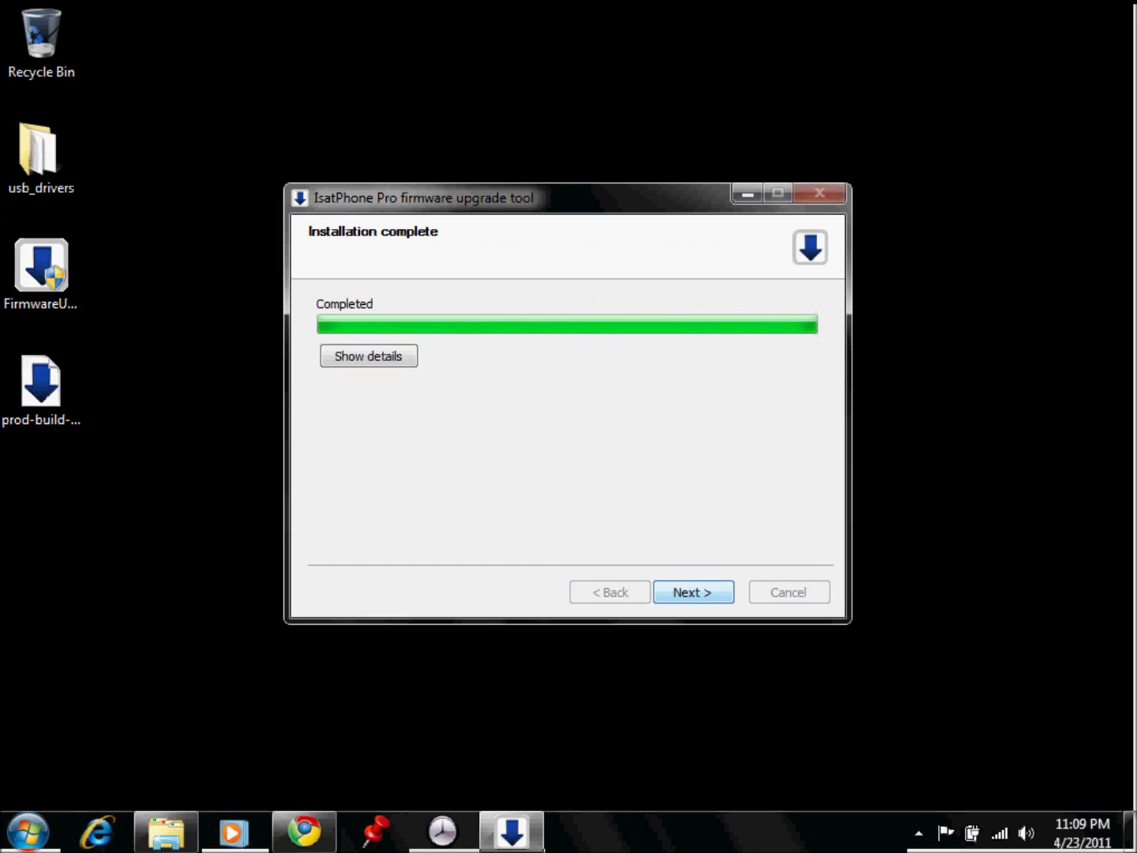
key("Return")
left_click(709, 591)
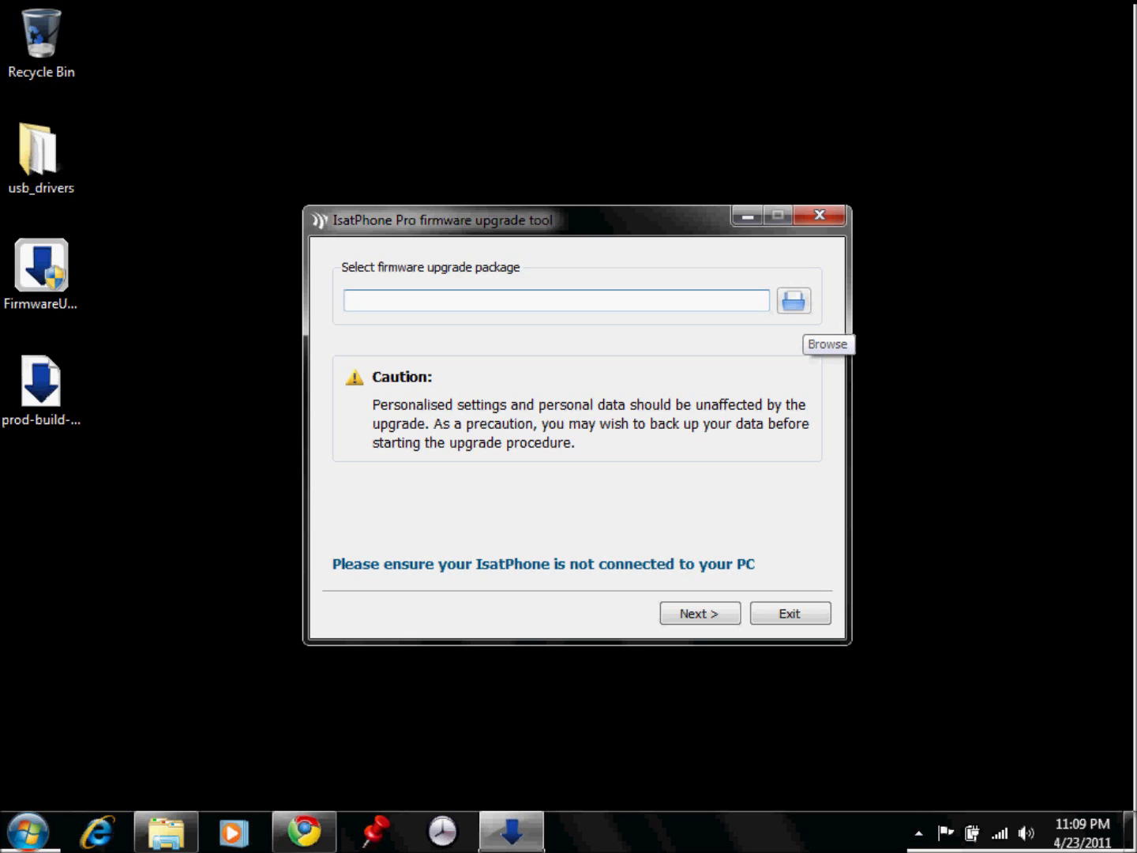
- Recheck the firmware link in Chrome, then open the *.fpk upgrade package file picker
left_click(792, 300)
left_click(317, 831)
left_click(293, 562)
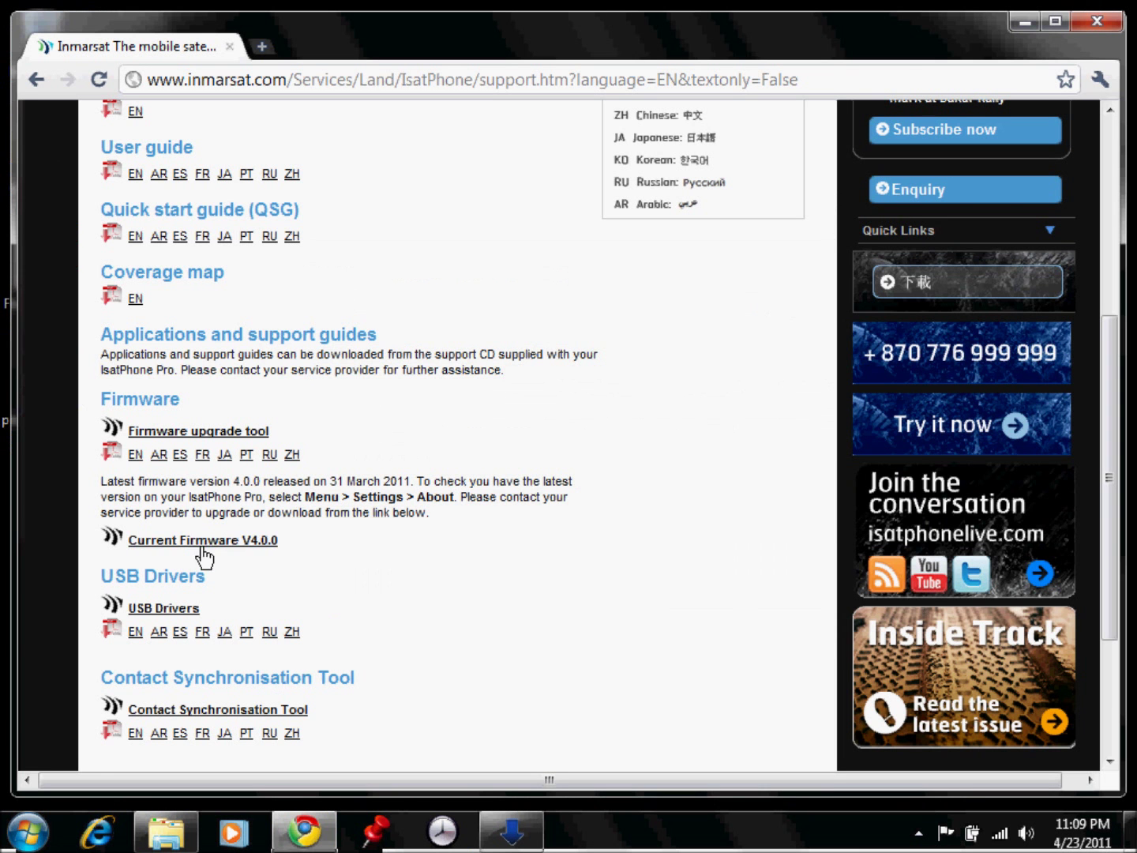
left_click(1023, 23)
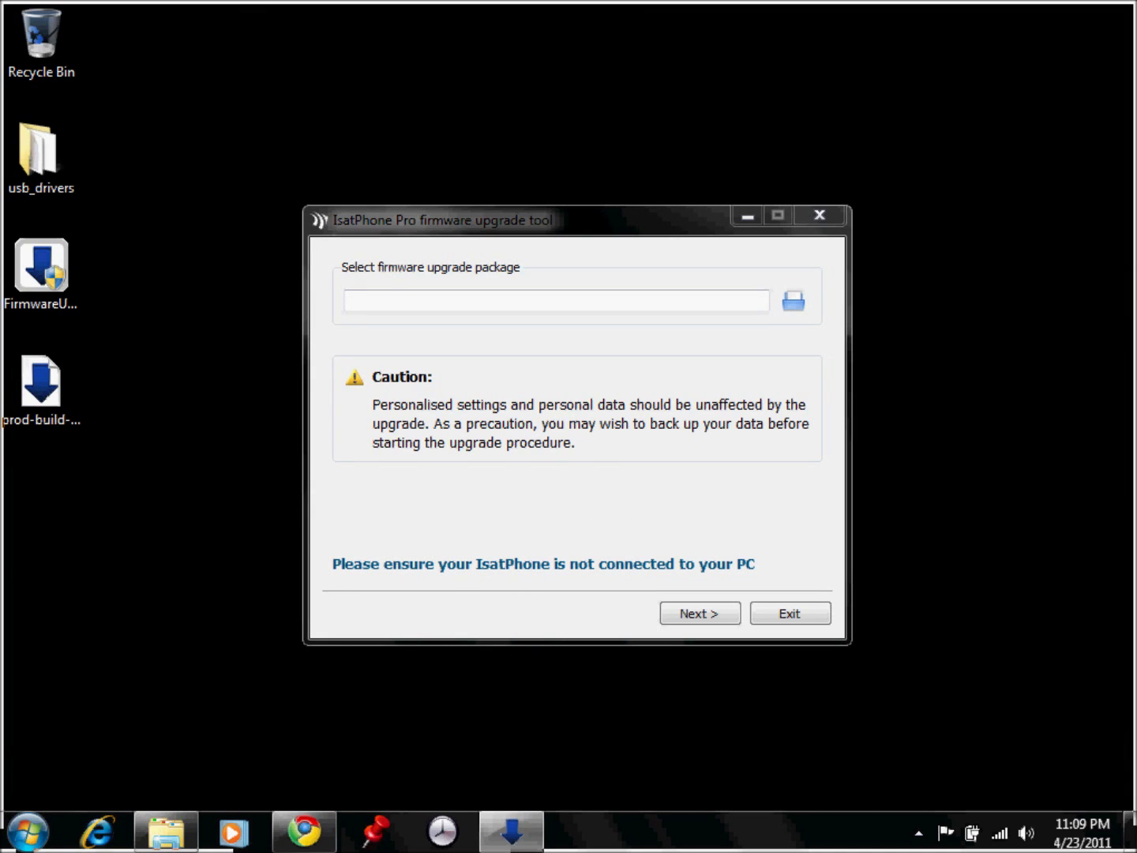
key("Return")
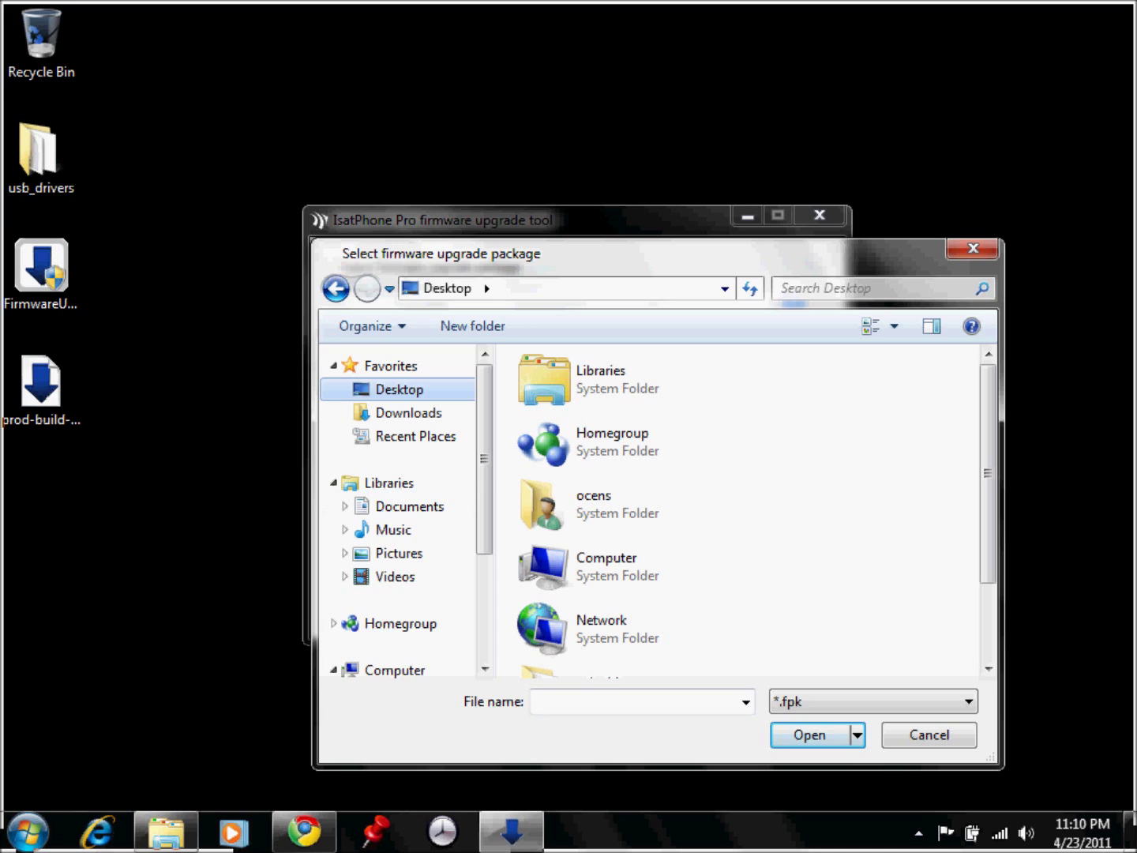
- Load prod-build-v4.0.0-DFU.fpk from the Desktop and advance to the upgrade progress page
scroll(743, 508, "down", 3)
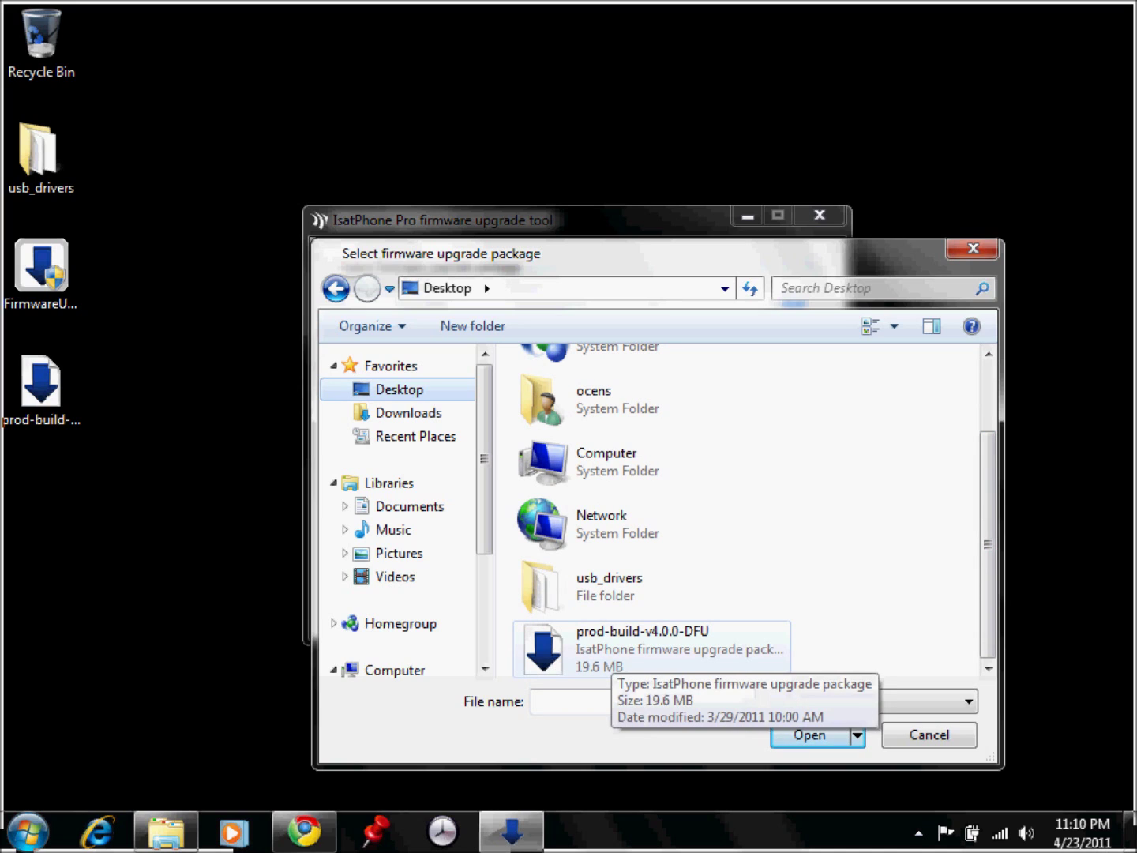
left_click(608, 655)
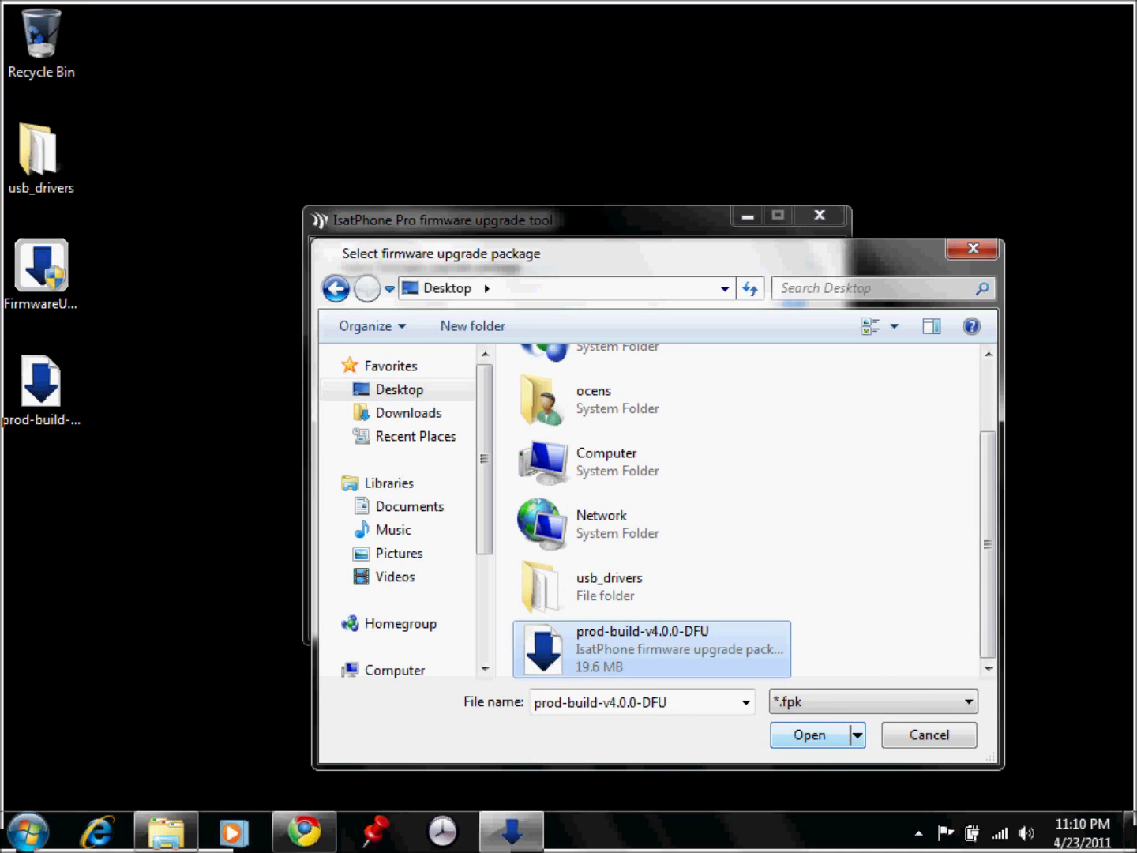
key("Return")
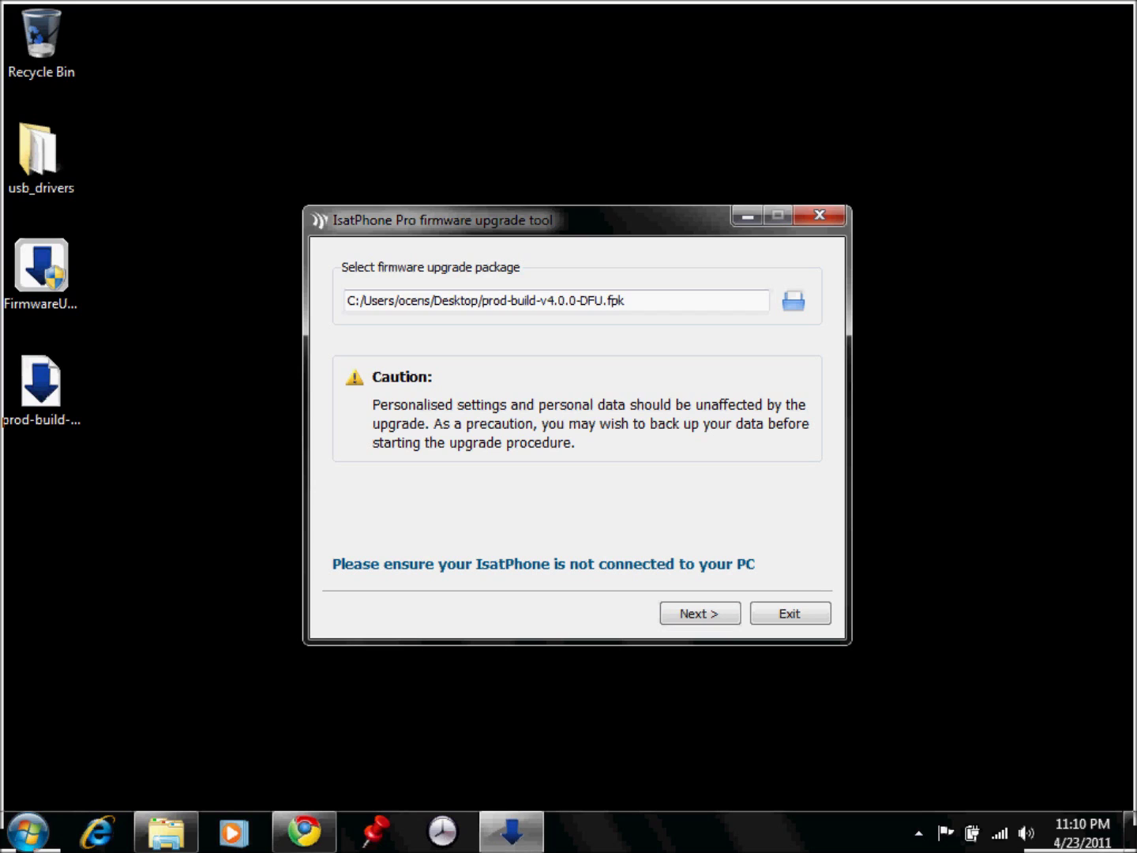
key("Return")
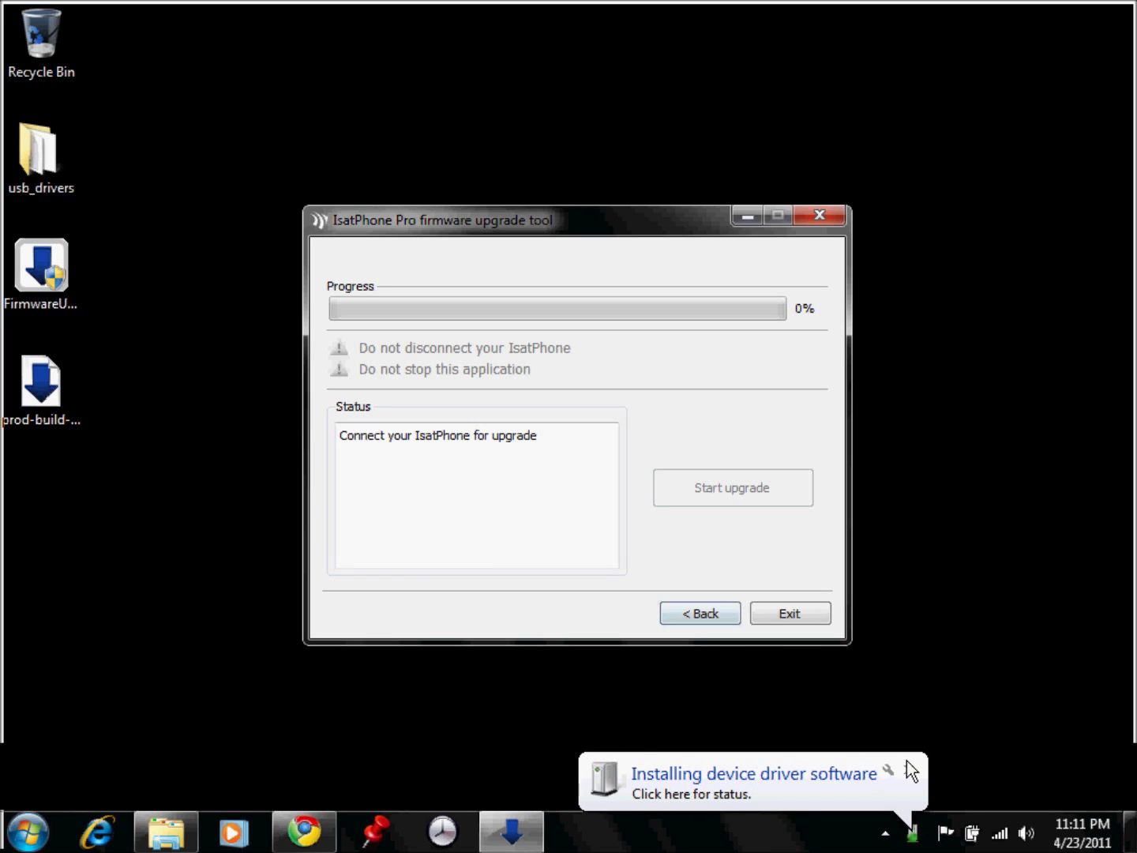
- Dismiss the Windows driver-installation notice while the tool waits at 0% for the phone
left_click(910, 771)
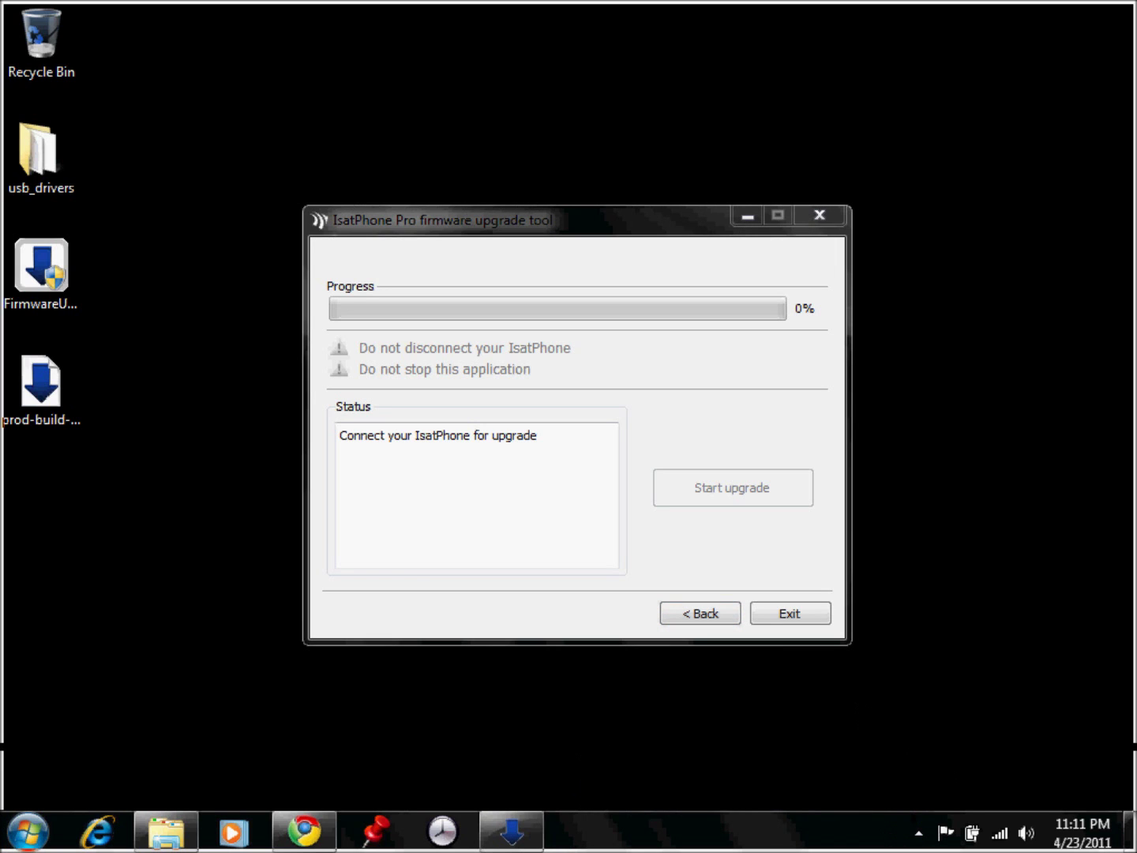